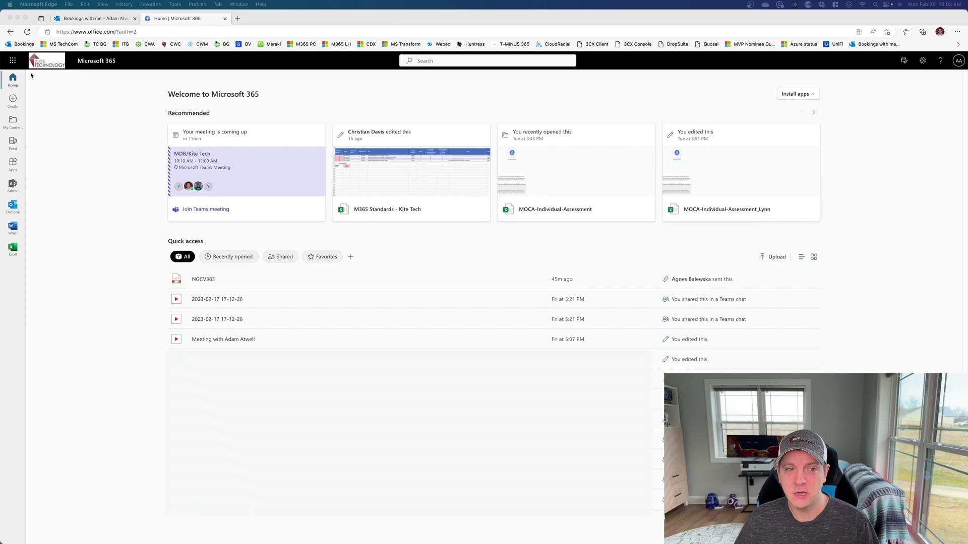
# Step: Open the Microsoft 365 app launcher, check the Bookings with me tab, then return home
pyautogui.click(15, 61)
pyautogui.click(13, 61)
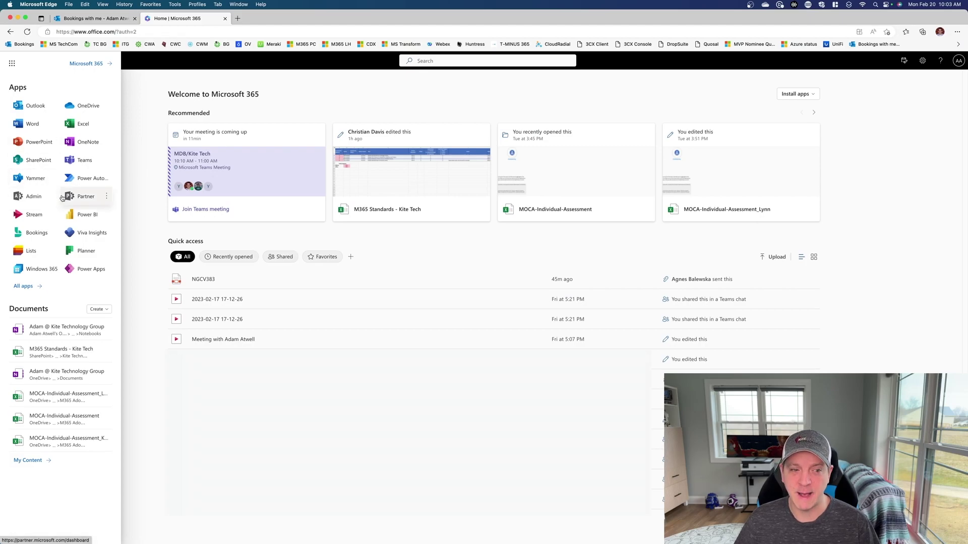
pyautogui.click(107, 19)
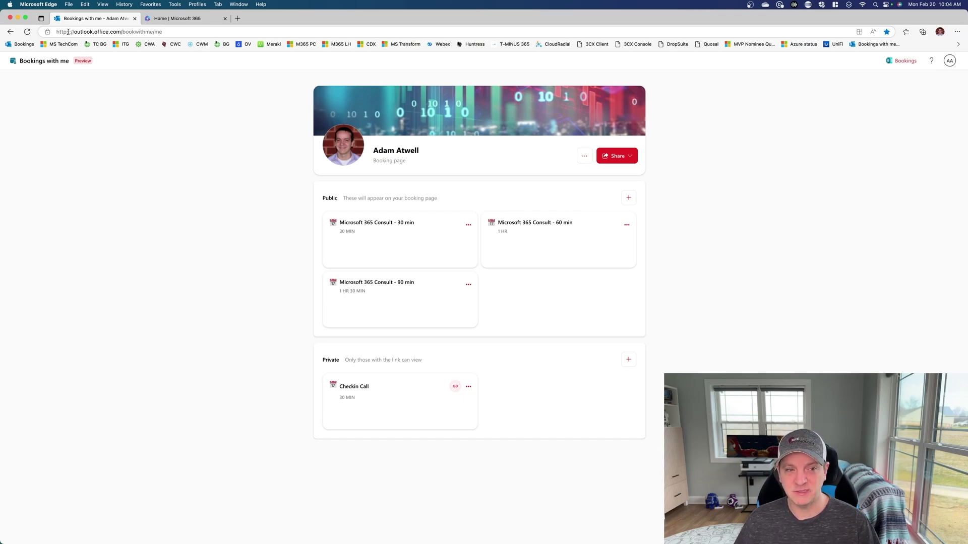
pyautogui.click(163, 19)
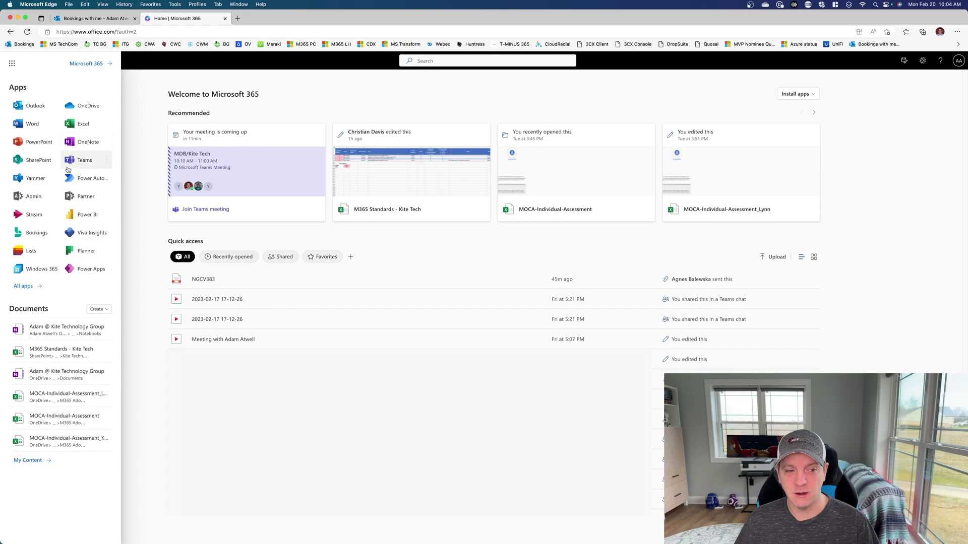
# Step: Open KTG Technical Consulting in Bookings, add the second staff member's calendar, then return to all pages
pyautogui.click(37, 233)
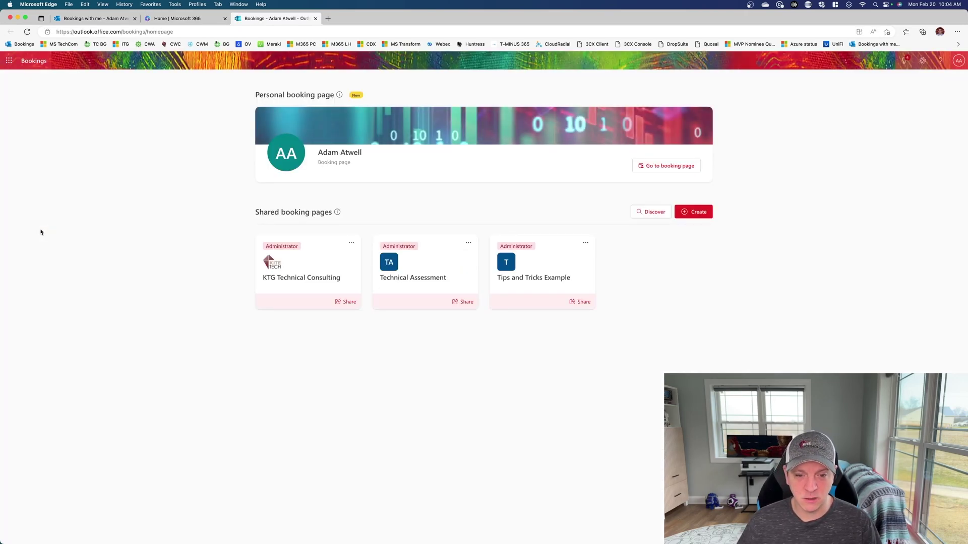
pyautogui.click(314, 253)
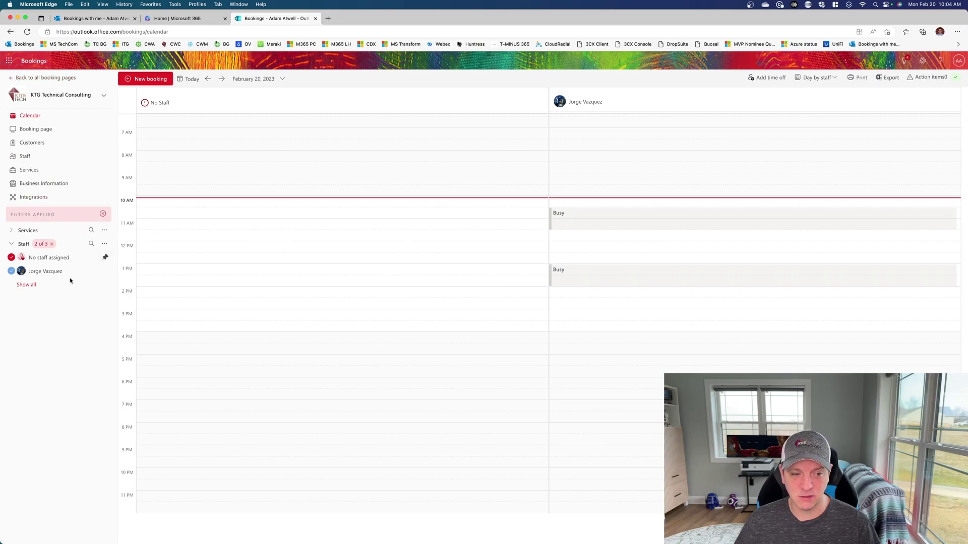
pyautogui.click(32, 285)
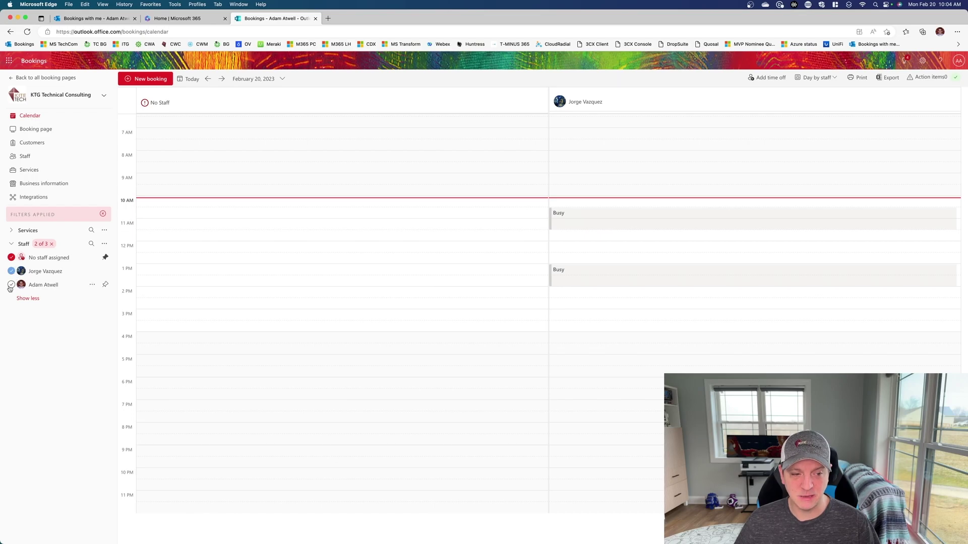
pyautogui.click(11, 285)
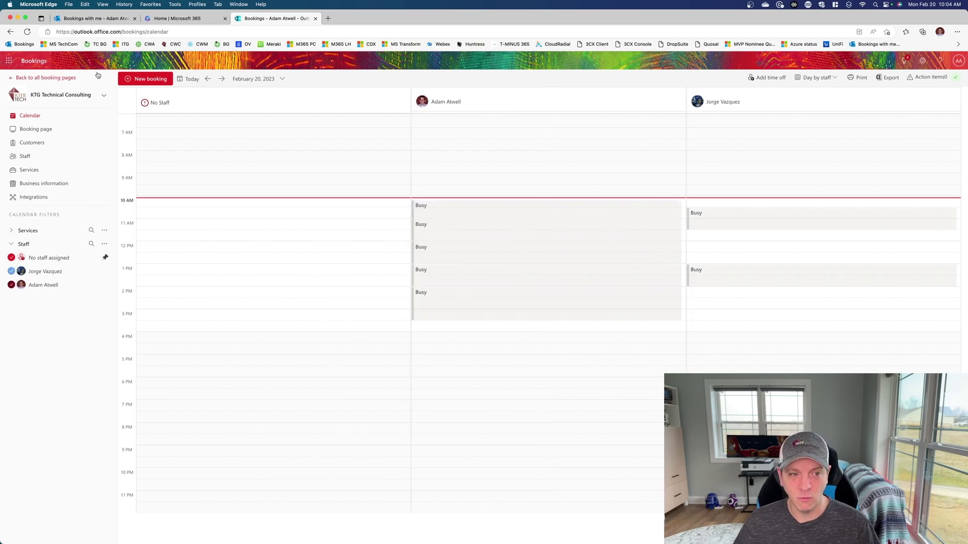
pyautogui.click(45, 79)
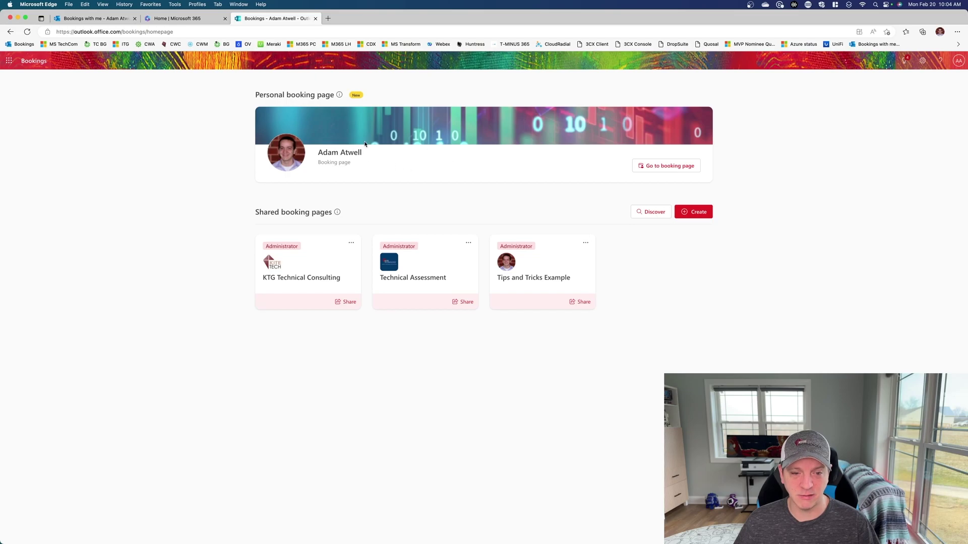
# Step: Copy KTG Technical Consulting's public booking page link from its Booking page settings
pyautogui.click(308, 279)
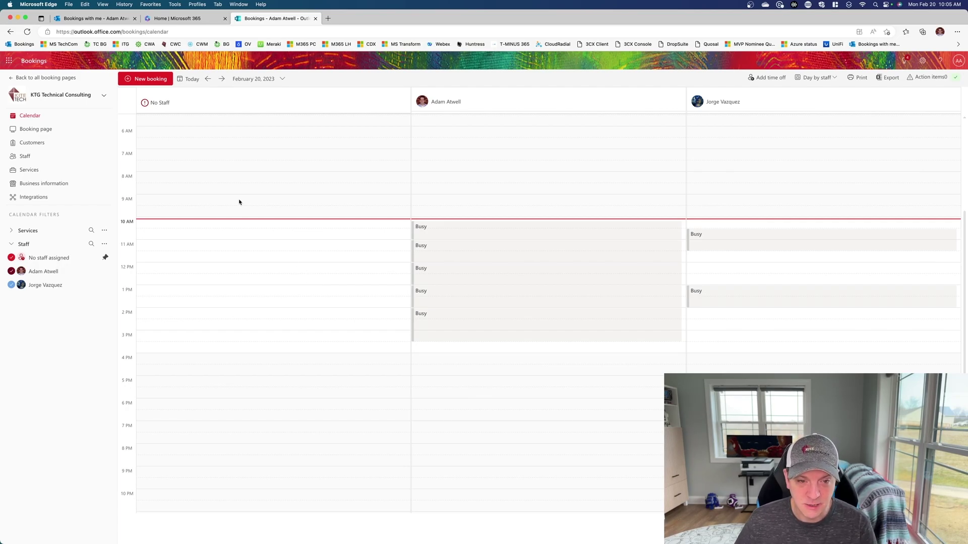
pyautogui.click(53, 130)
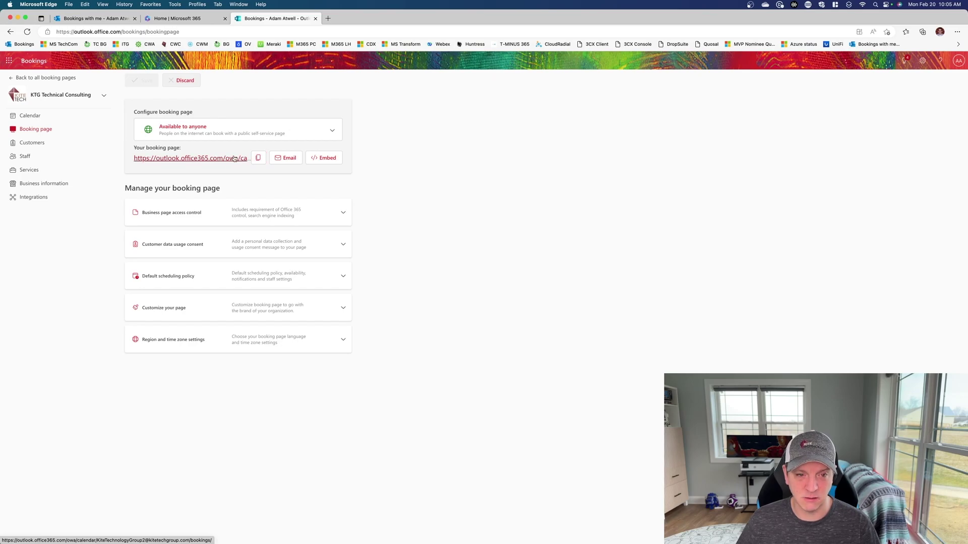
pyautogui.click(258, 159)
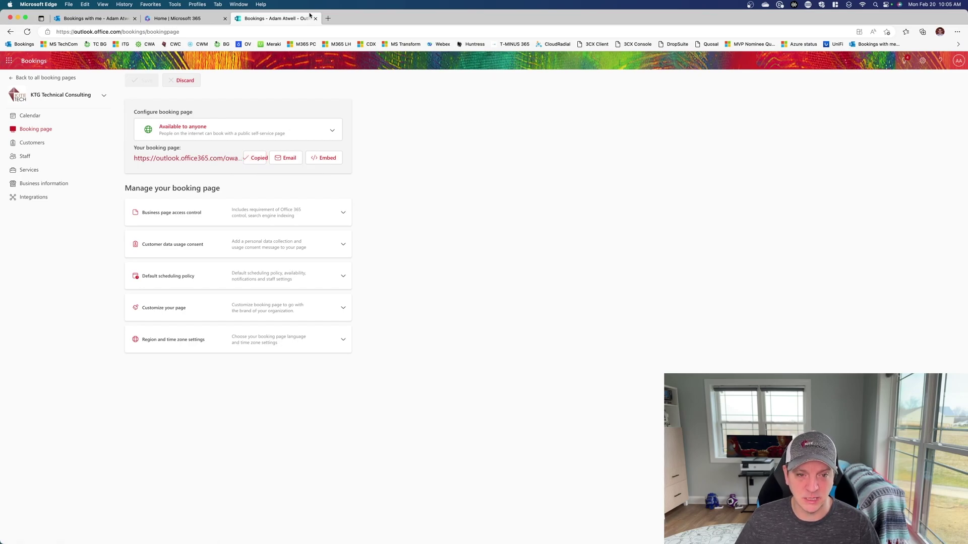
# Step: Load the copied booking page link in a new browser tab, then view the services list
pyautogui.click(328, 18)
pyautogui.press('super+v')
pyautogui.press('Return')
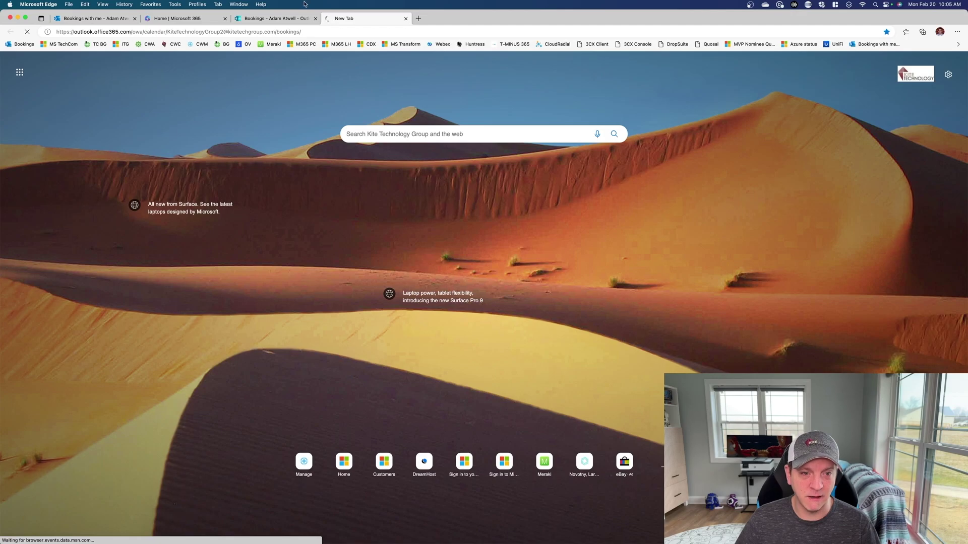
pyautogui.click(283, 18)
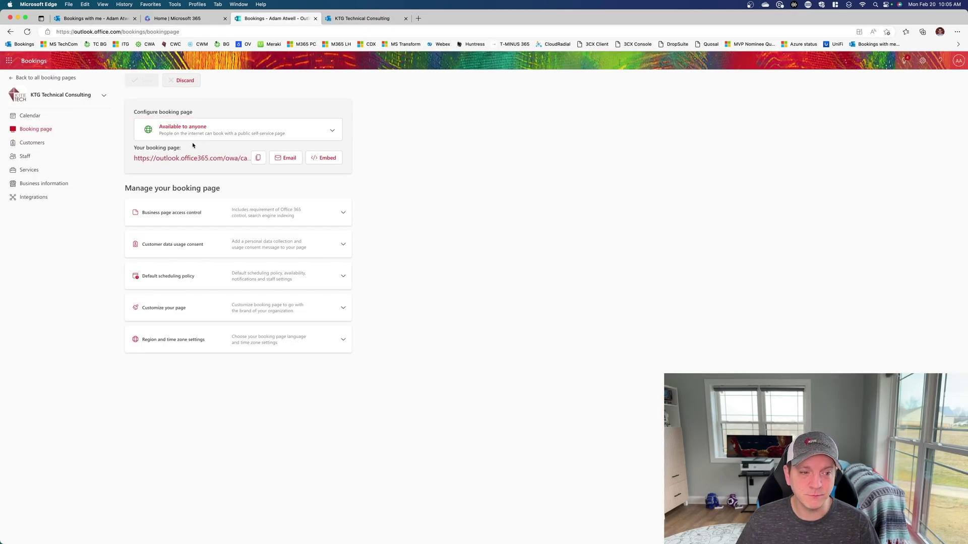
pyautogui.click(26, 170)
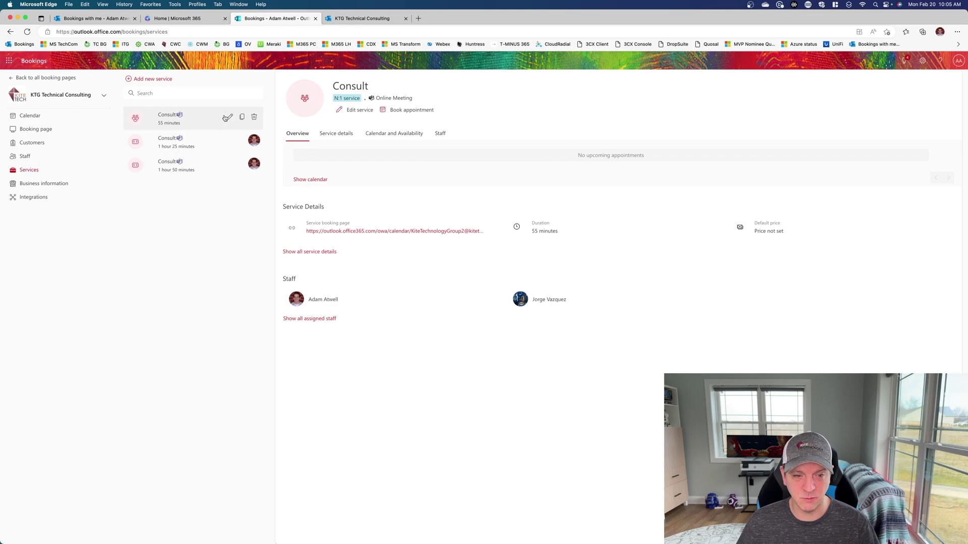
# Step: Edit the 55-minute Consult service and view its staff assignment settings
pyautogui.click(230, 117)
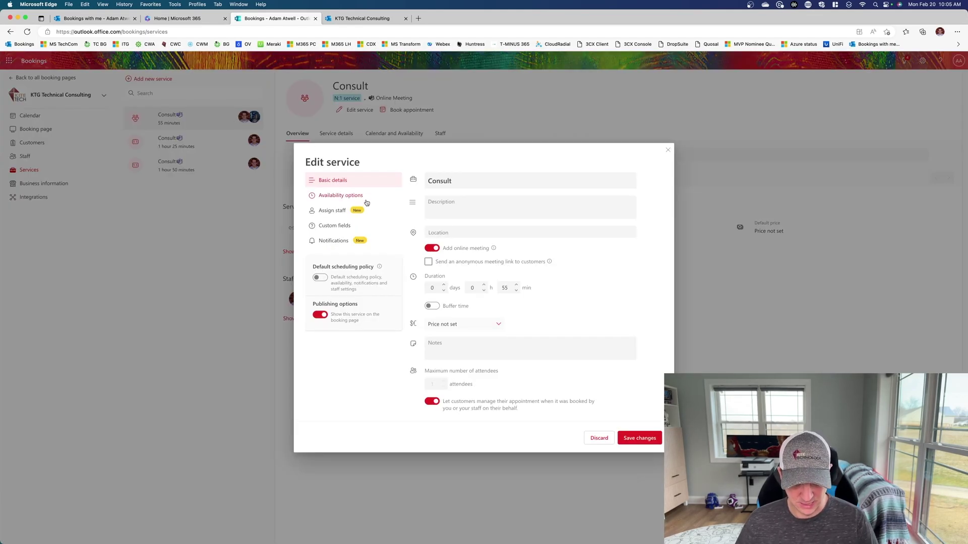
pyautogui.click(331, 212)
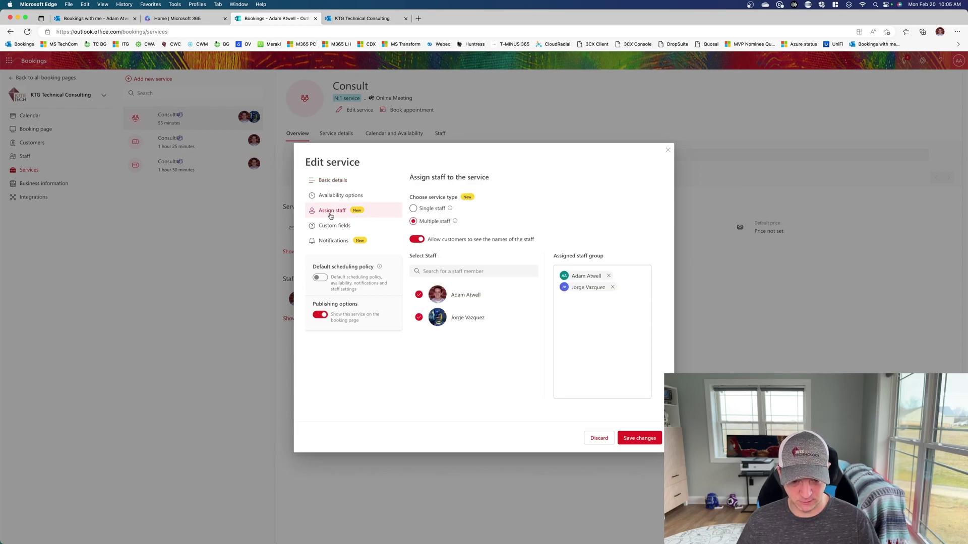
# Step: Switch Consult to single staff and back to multiple staff, then view its notifications
pyautogui.click(414, 208)
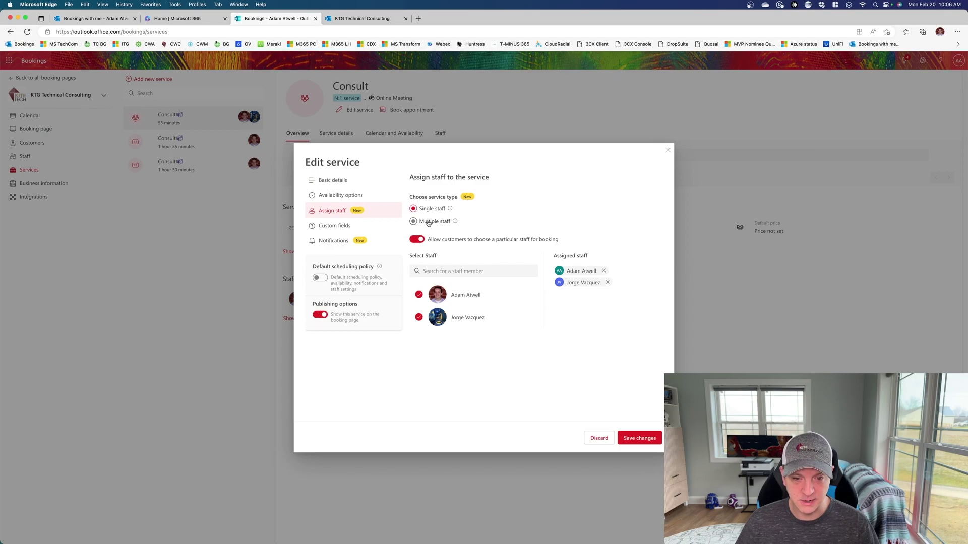
pyautogui.click(428, 222)
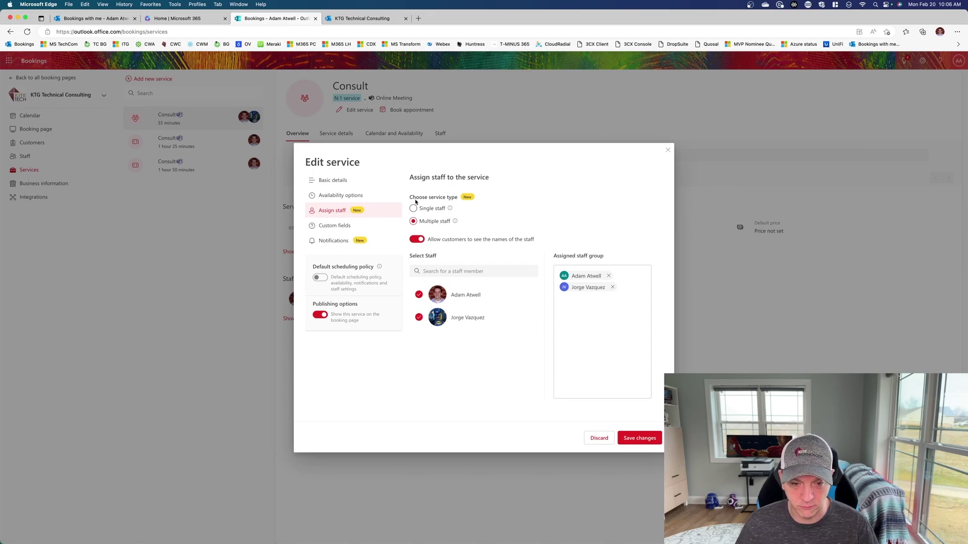
pyautogui.click(337, 242)
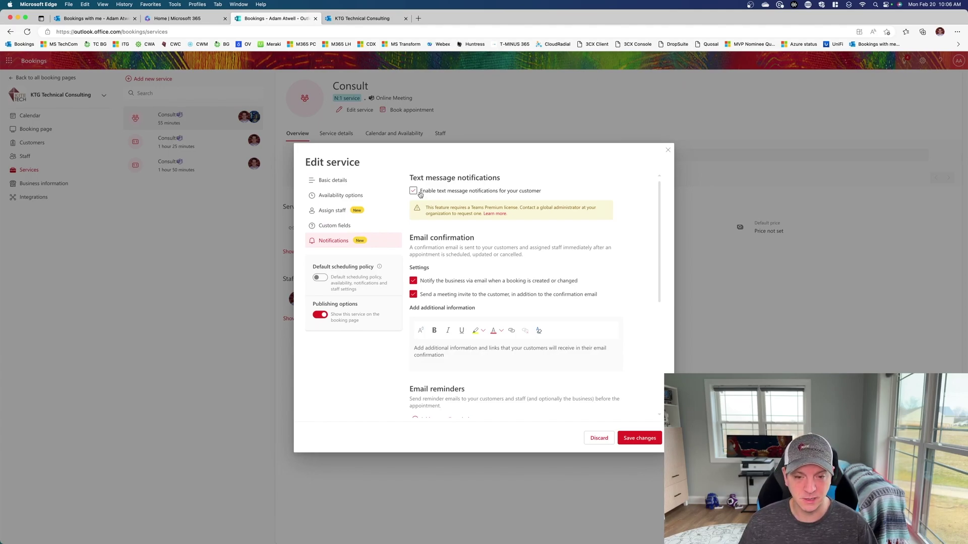
# Step: Discard the unsaved Consult service changes and open the service's public booking page
pyautogui.scroll(-3, 517, 400)
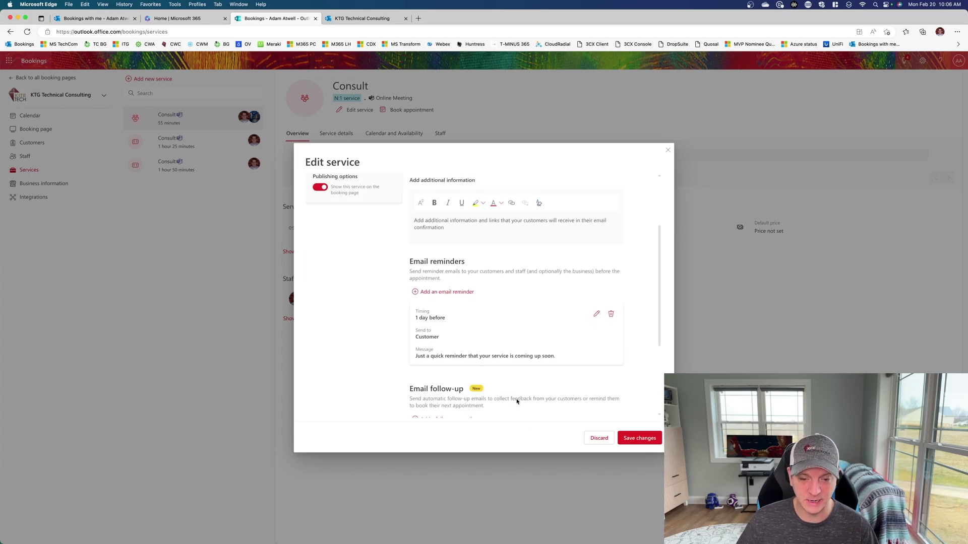
pyautogui.scroll(-2, 517, 401)
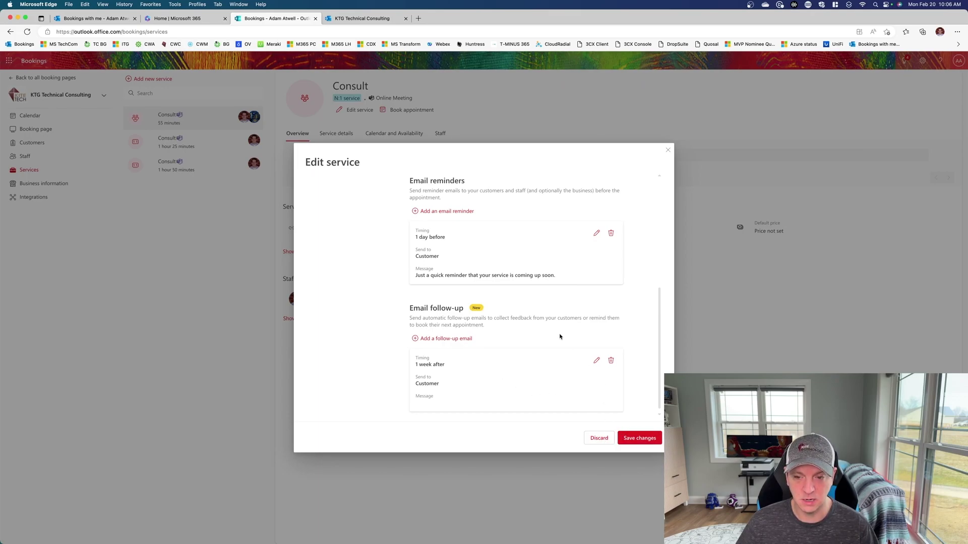
pyautogui.scroll(5, 559, 336)
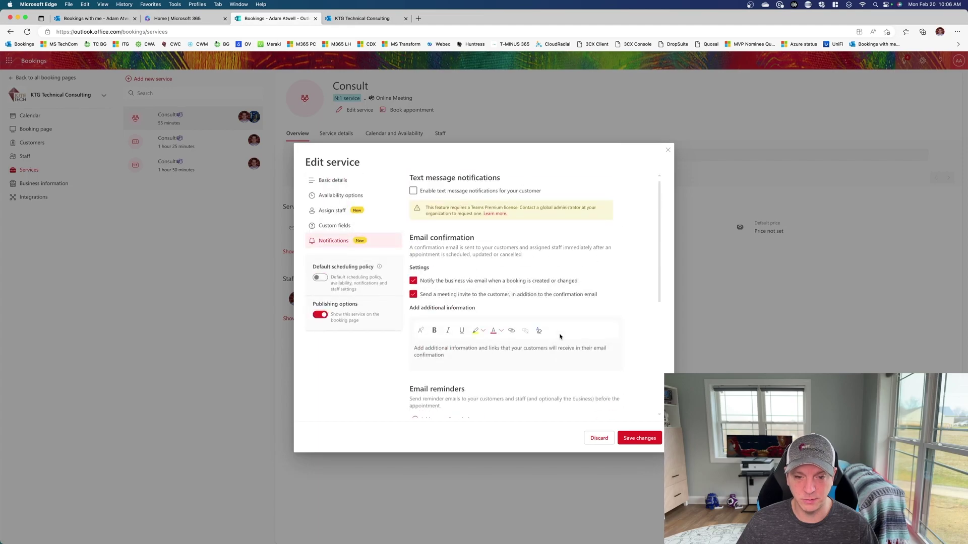
pyautogui.click(604, 441)
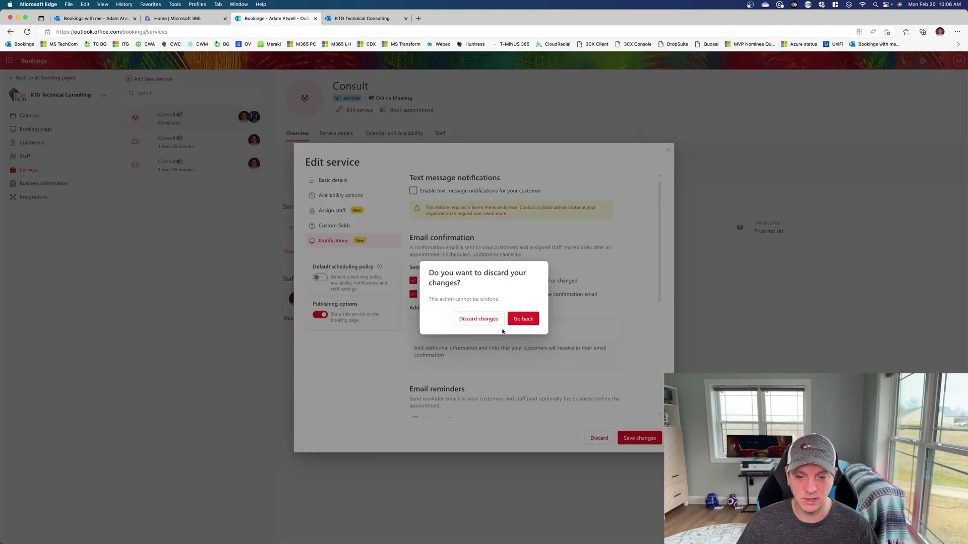
pyautogui.click(473, 321)
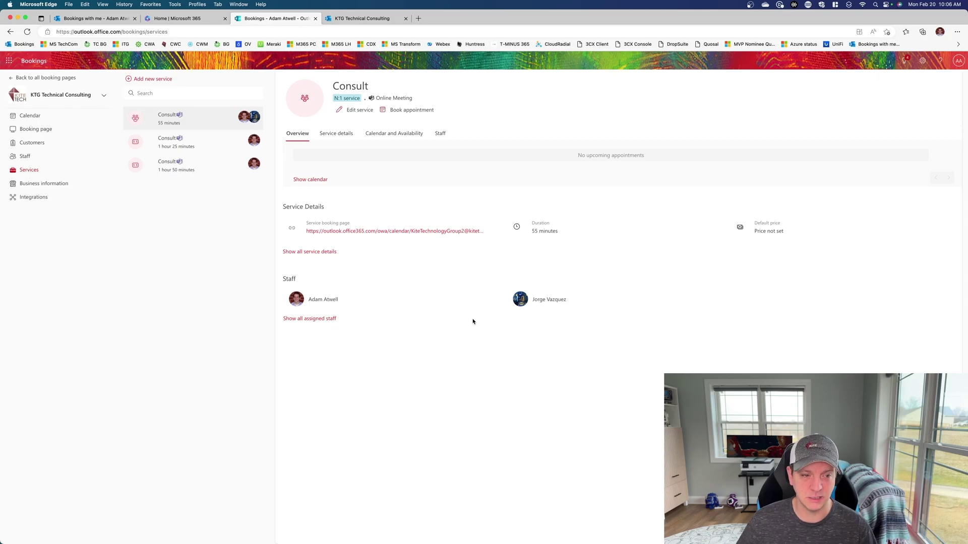
pyautogui.click(341, 230)
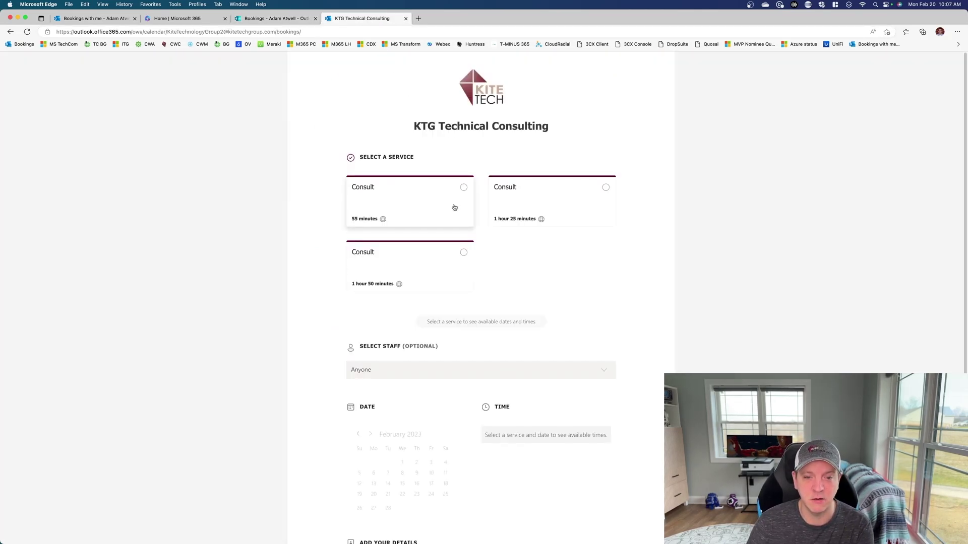
# Step: Choose the 55-minute Consult and the February 21, 3:30 PM slot on the public page
pyautogui.click(438, 210)
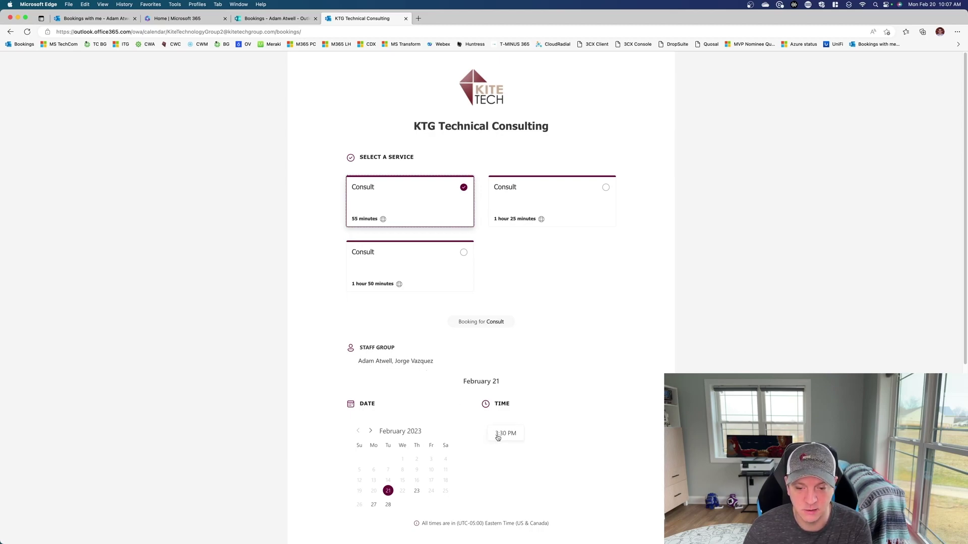
pyautogui.click(497, 437)
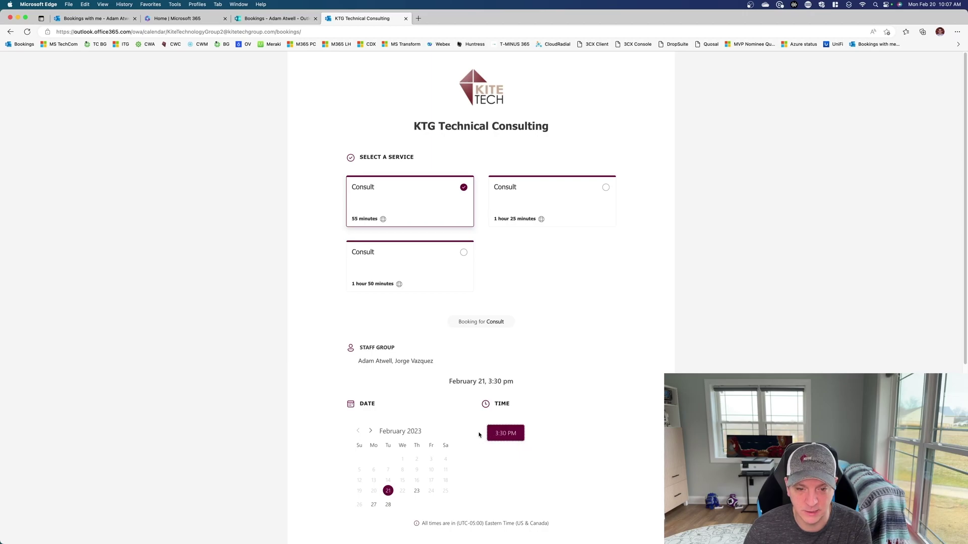
pyautogui.scroll(-3, 479, 434)
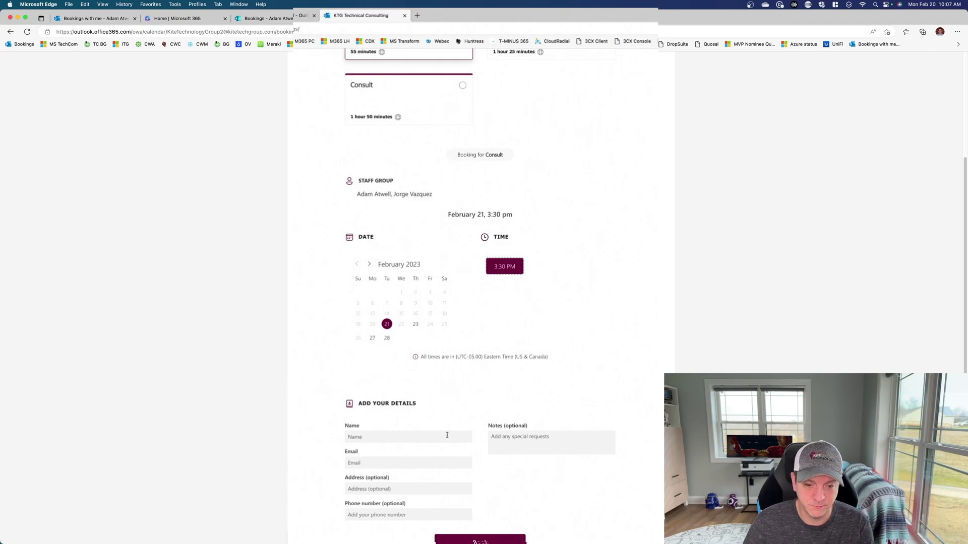
# Step: Enter the customer's name and select the saved e-mail address in the booking form
pyautogui.click(446, 437)
pyautogui.write('Adam')
pyautogui.press('Tab')
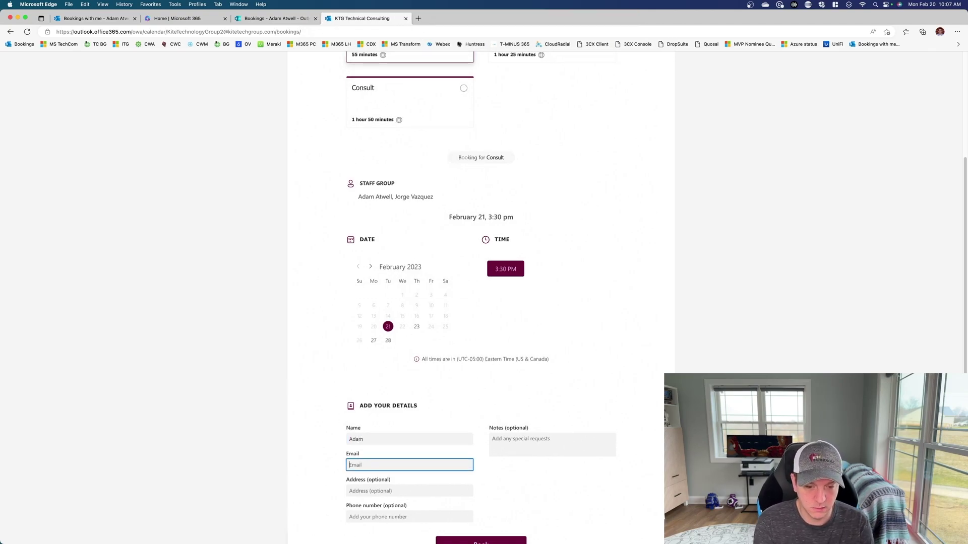
pyautogui.write('test')
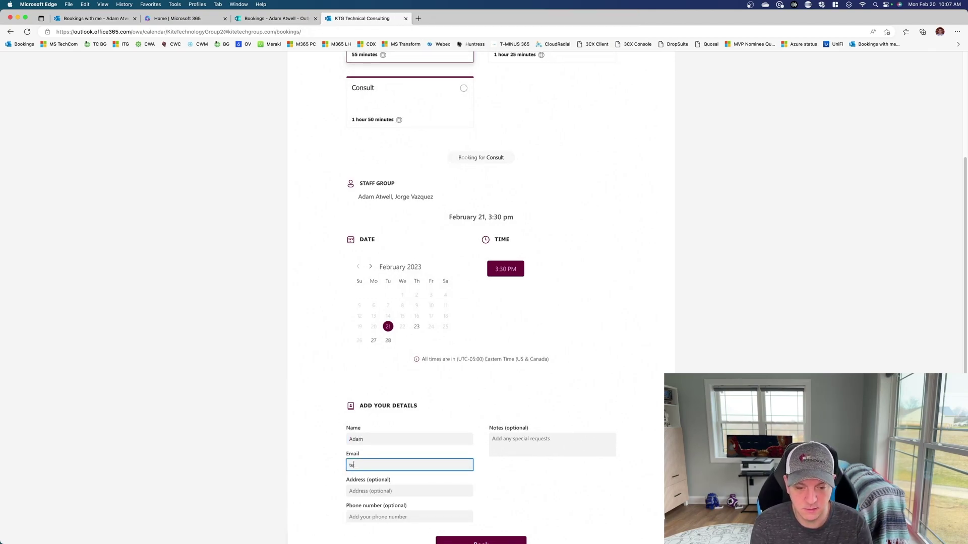
pyautogui.press('BackSpace')
pyautogui.press('BackSpace')
pyautogui.write('apple')
pyautogui.press('Down')
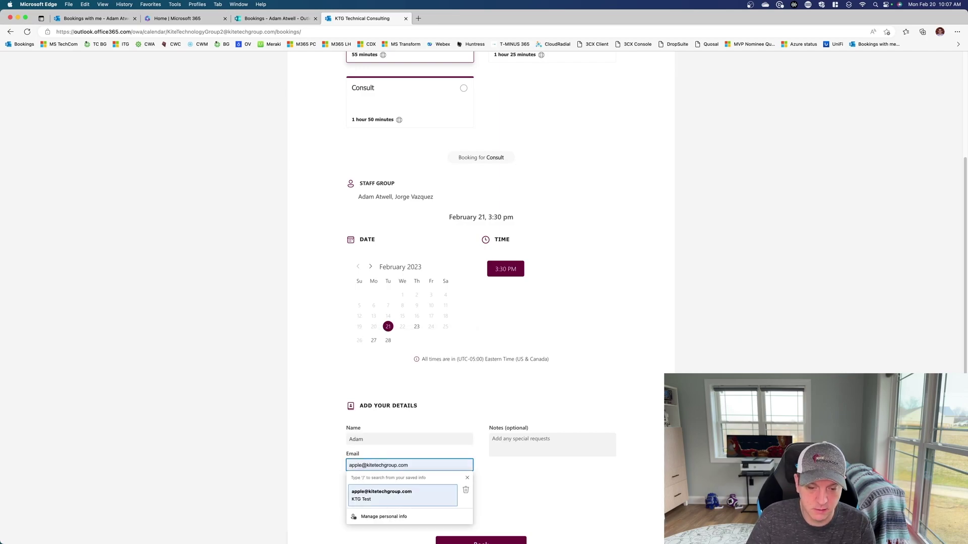
pyautogui.press('Return')
pyautogui.scroll(-2, 524, 405)
# Step: Add the note 'test booking', submit it, then back out of e-mail verification
pyautogui.click(527, 397)
pyautogui.write('test booking')
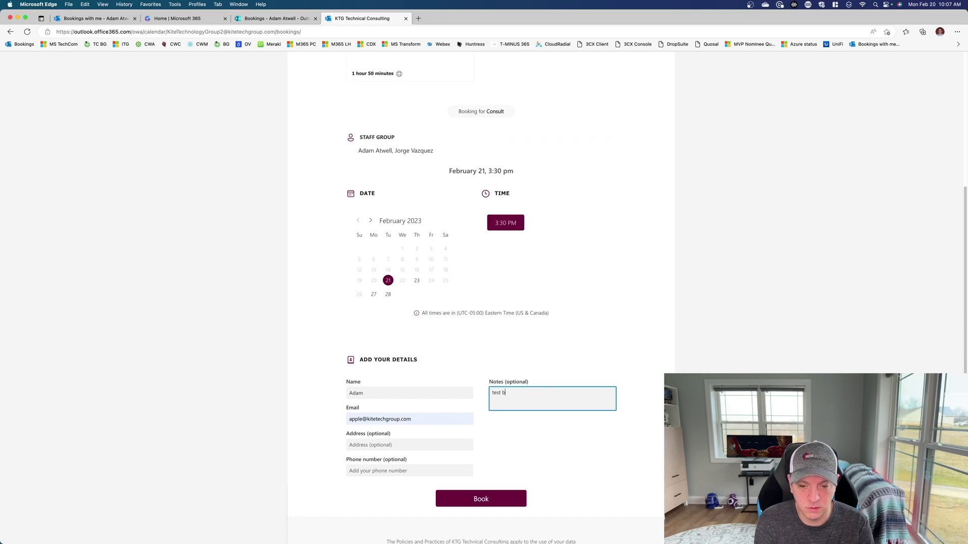
pyautogui.click(484, 499)
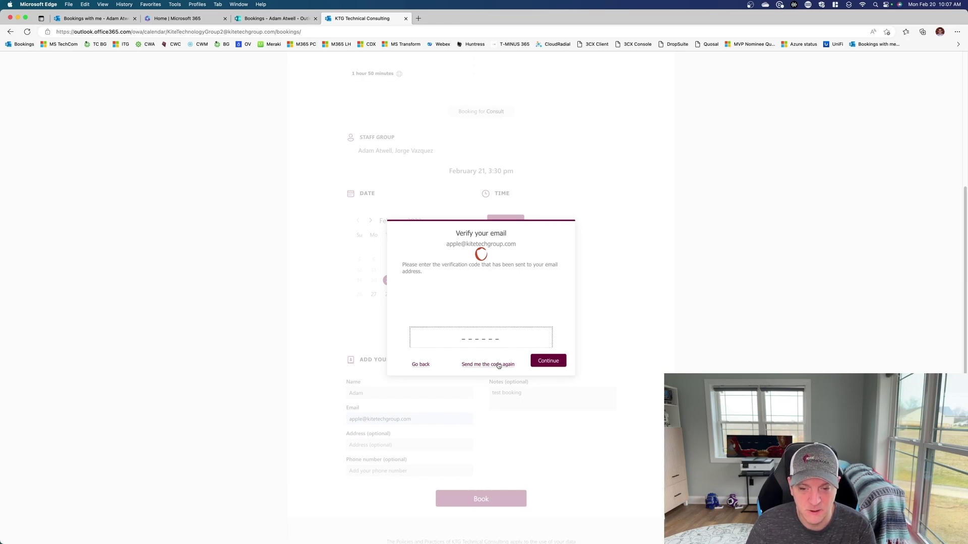
pyautogui.click(420, 365)
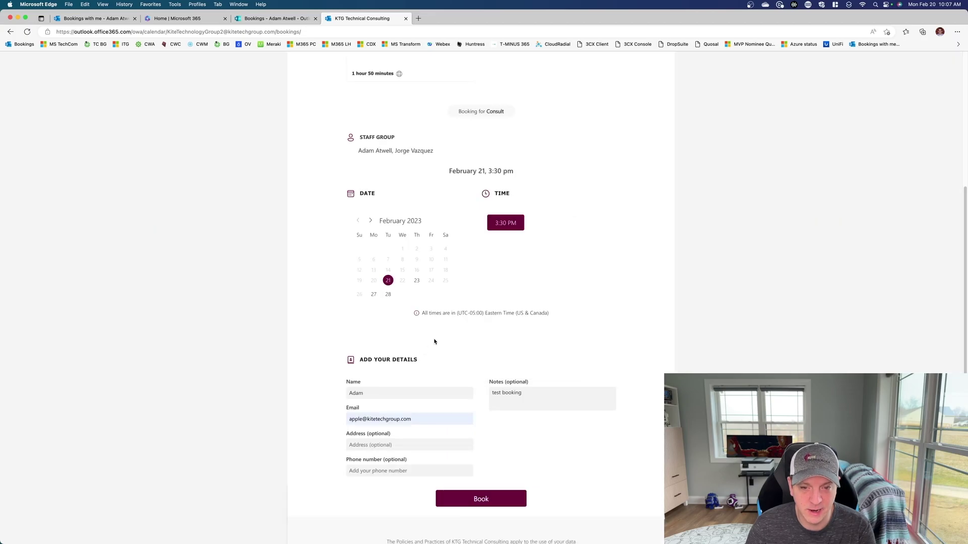
pyautogui.scroll(5, 434, 342)
# Step: Open the Power Automate connector article from the Bookings Integrations page's Power Automate card
pyautogui.click(285, 19)
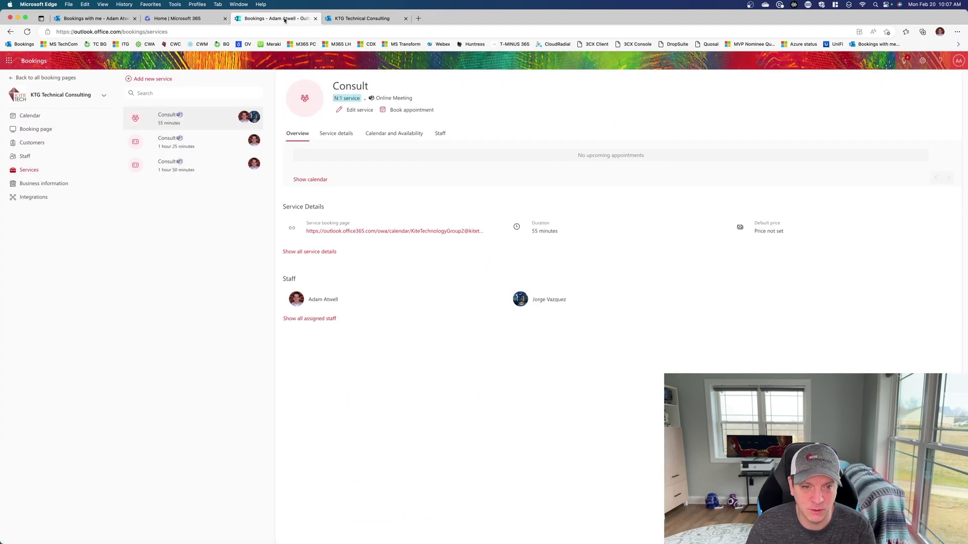
pyautogui.click(43, 202)
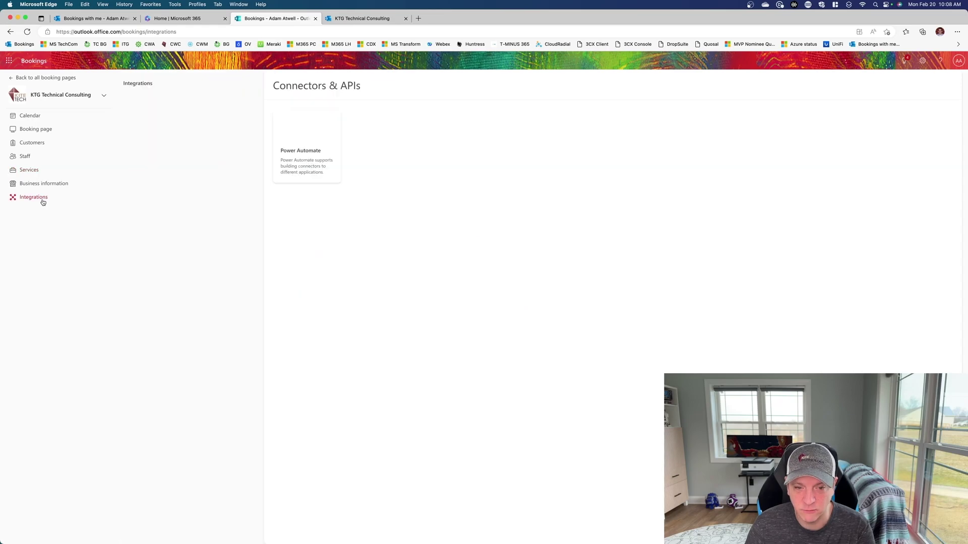
pyautogui.click(285, 134)
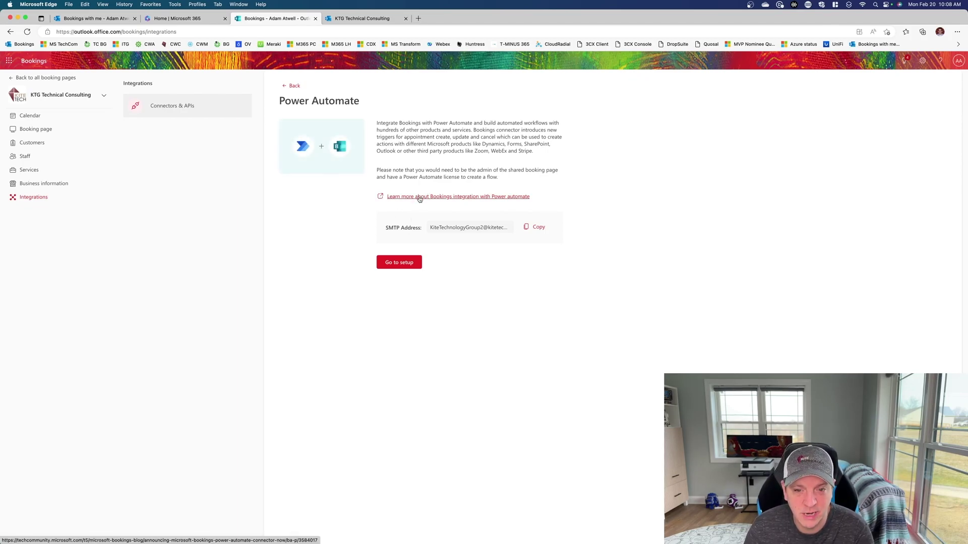
pyautogui.click(420, 198)
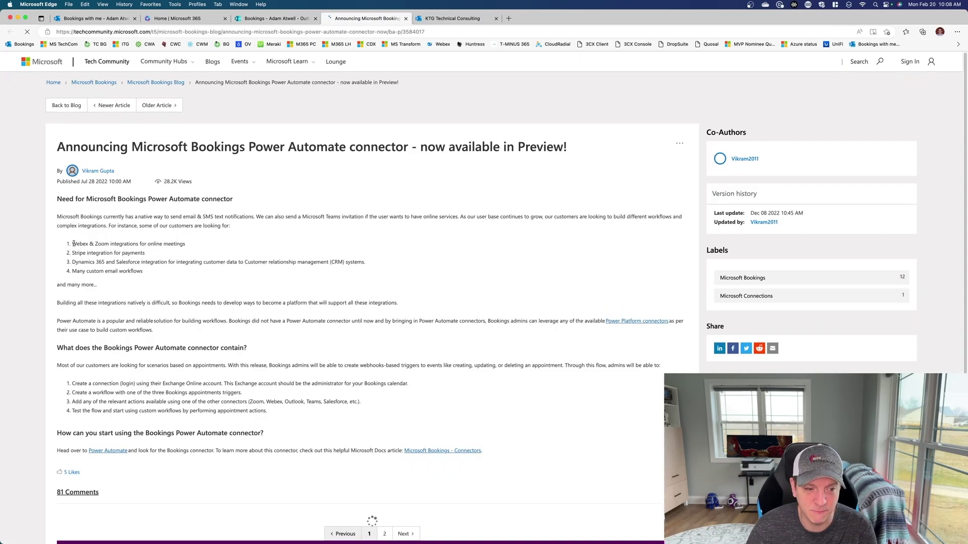
pyautogui.moveTo(72, 244); pyautogui.dragTo(184, 244)
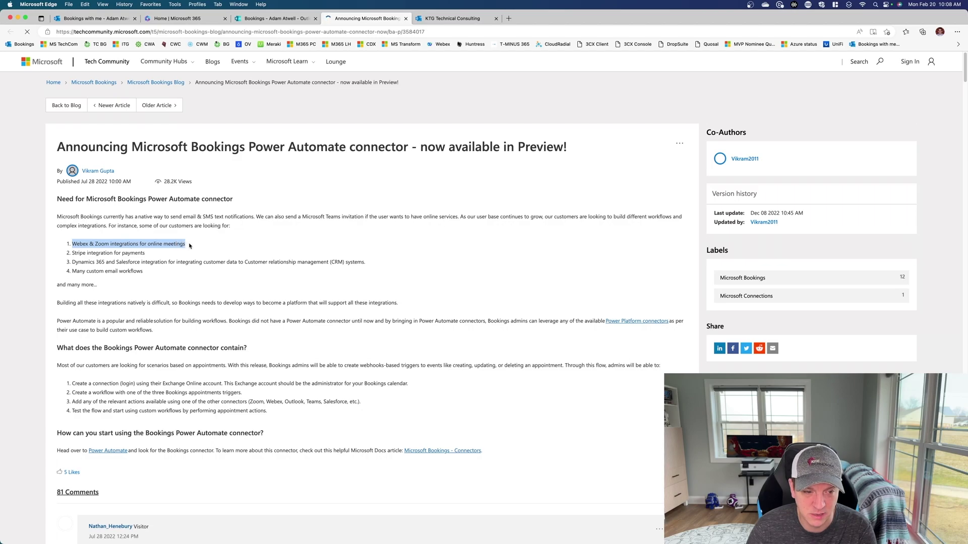
pyautogui.moveTo(72, 254); pyautogui.dragTo(148, 255)
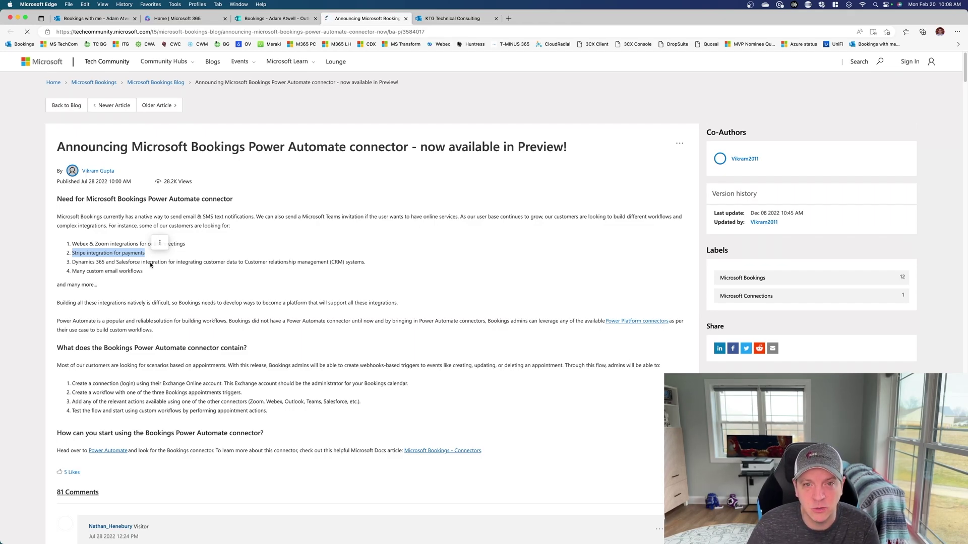
pyautogui.click(78, 259)
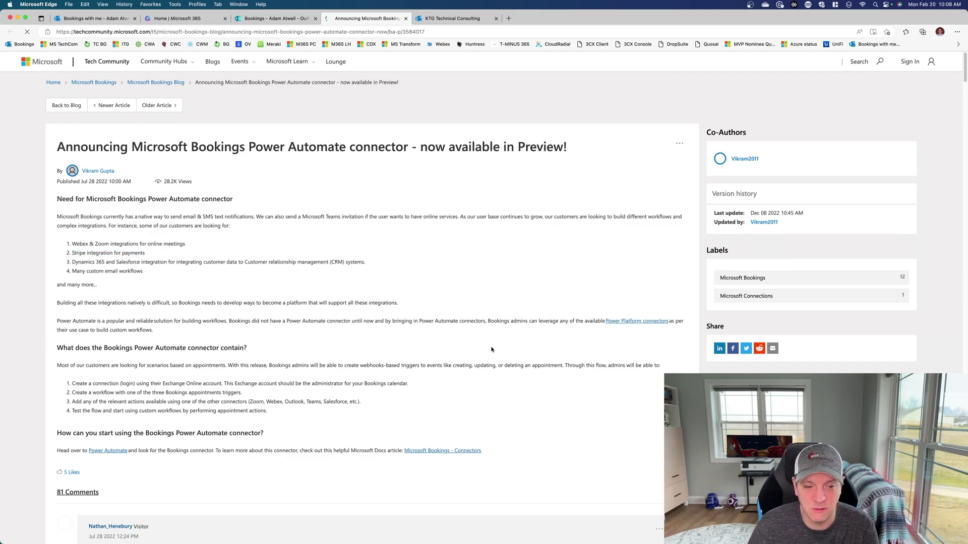